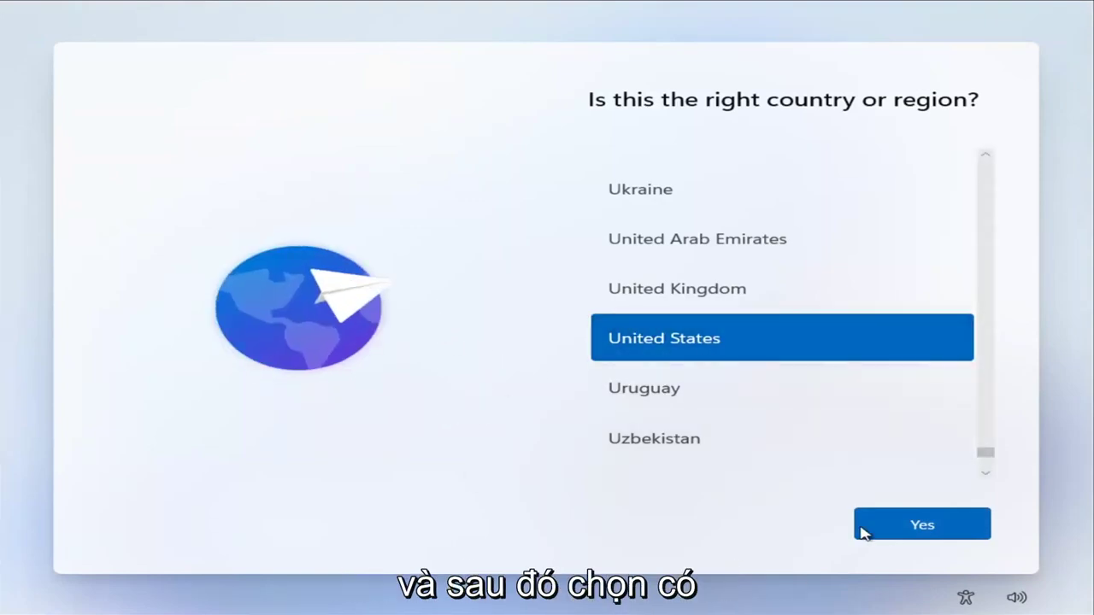
Step: Accept United States as the region and US as the keyboard layout
{"action": "left_click", "coordinate": [912, 531]}
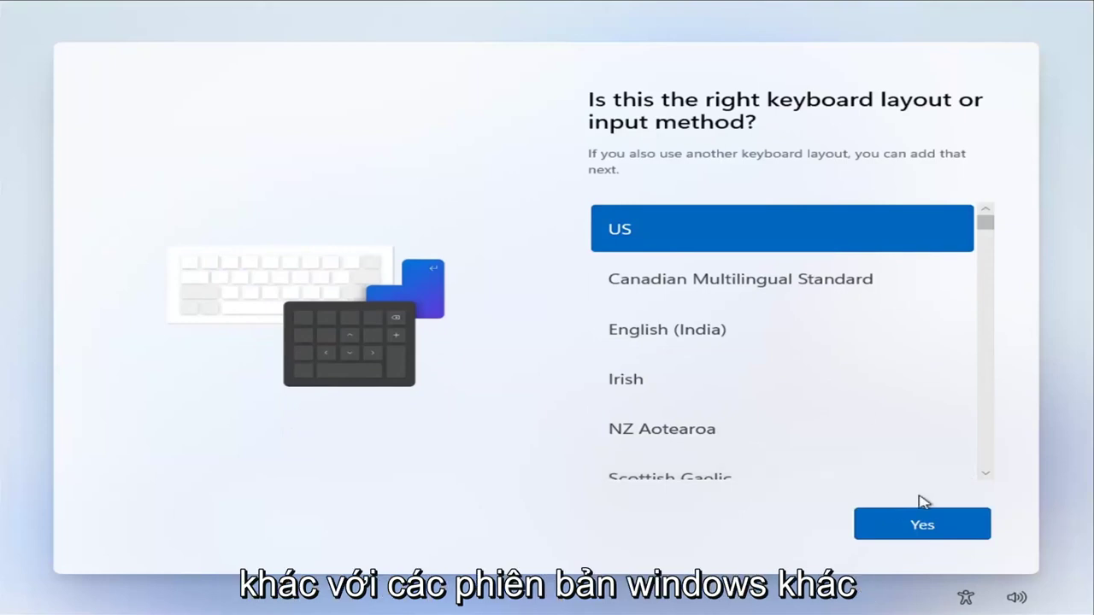
{"action": "left_click", "coordinate": [909, 533]}
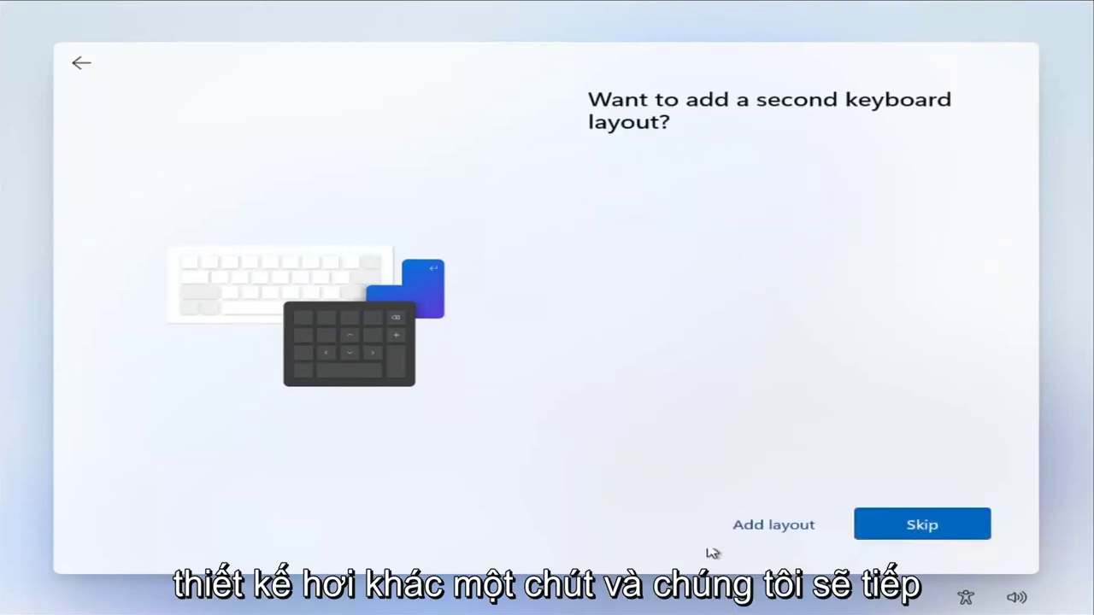
Step: Skip adding a second keyboard layout
{"action": "left_click", "coordinate": [904, 533]}
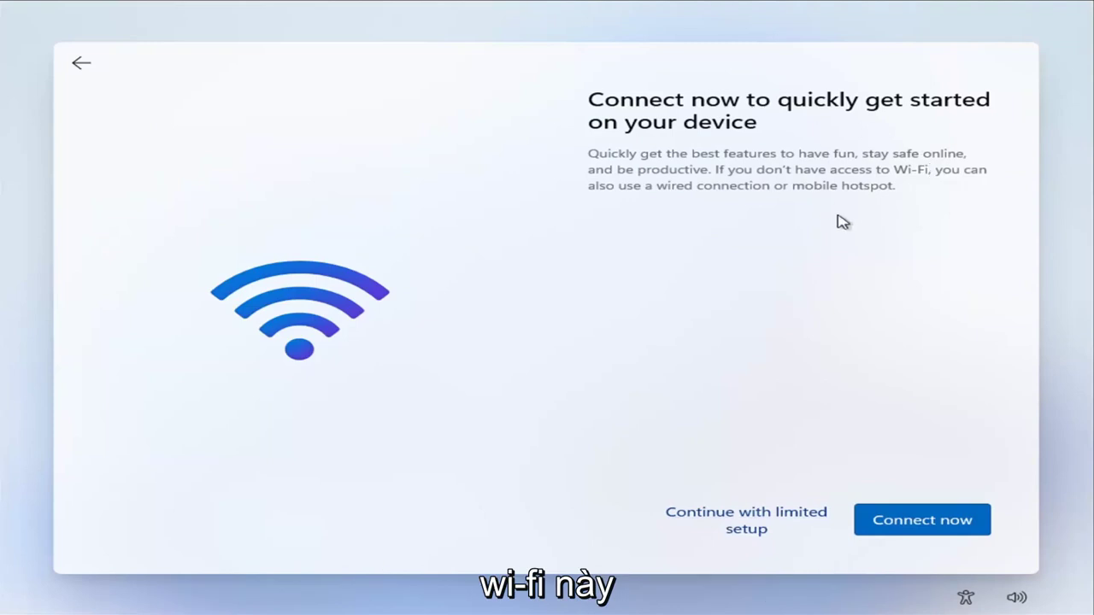
Step: Continue with limited setup without a network and submit the local account name
{"action": "left_click", "coordinate": [744, 520]}
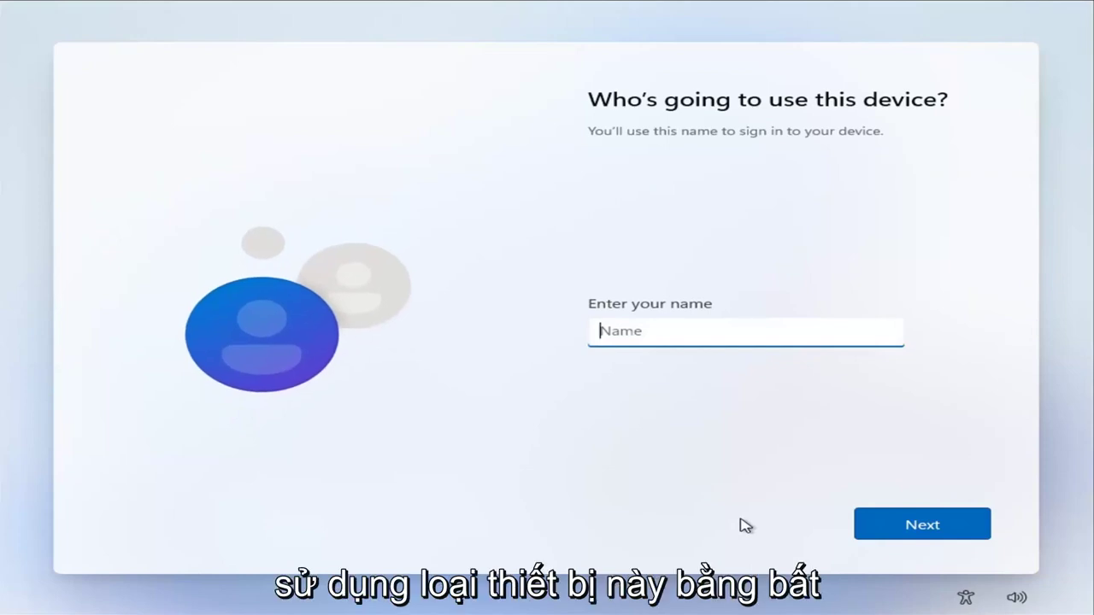
{"action": "type", "text": "MD"}
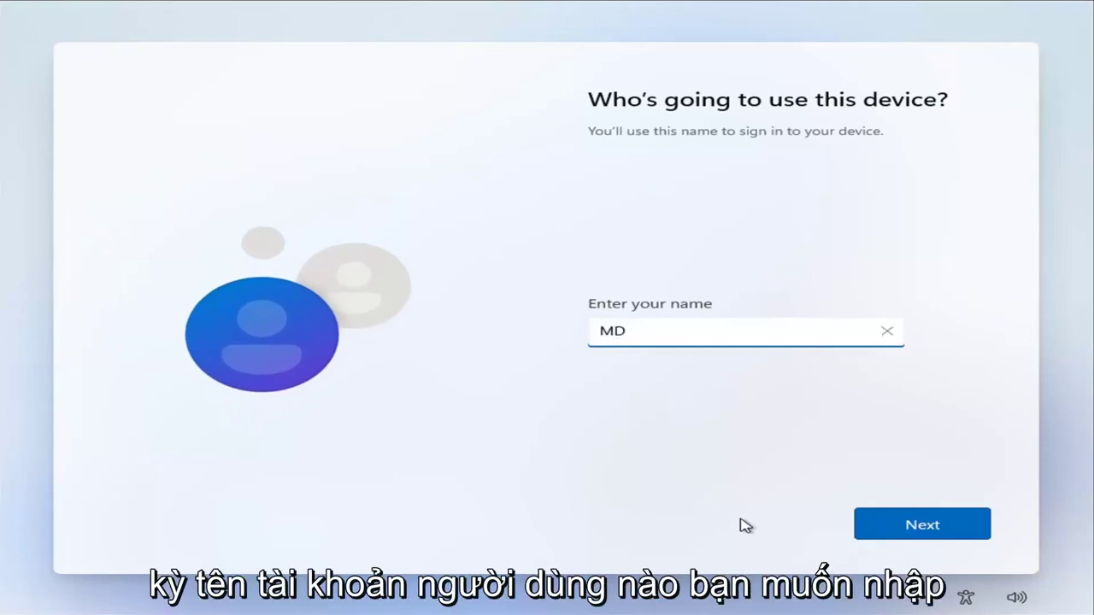
{"action": "type", "text": "TechVideos"}
{"action": "left_click", "coordinate": [878, 525]}
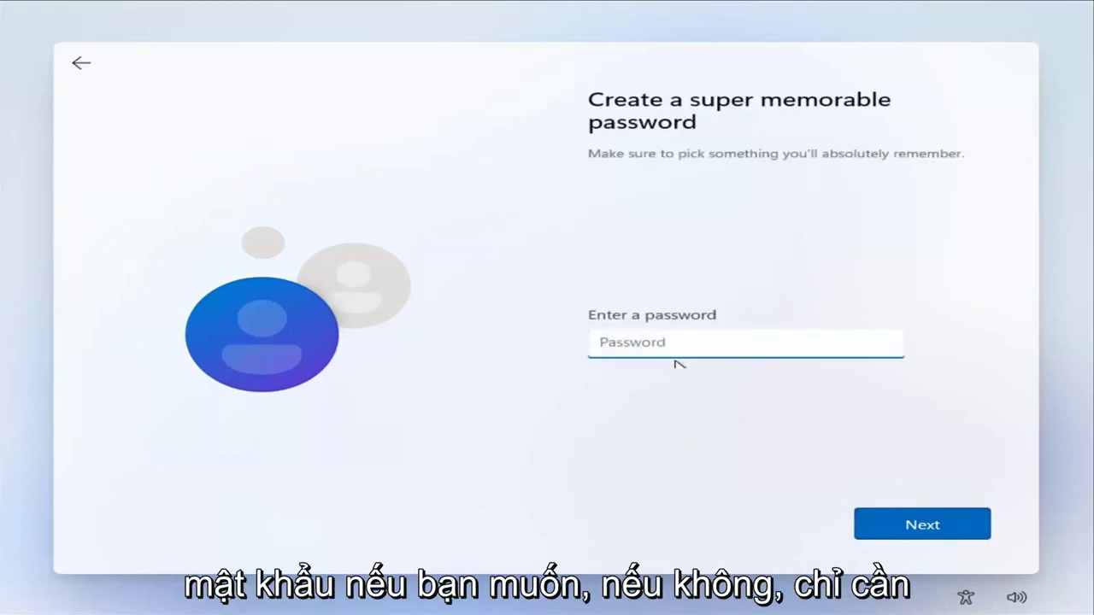
Step: Leave the password blank, turn off every privacy option, keep Required-only diagnostics, and accept
{"action": "left_click", "coordinate": [930, 532]}
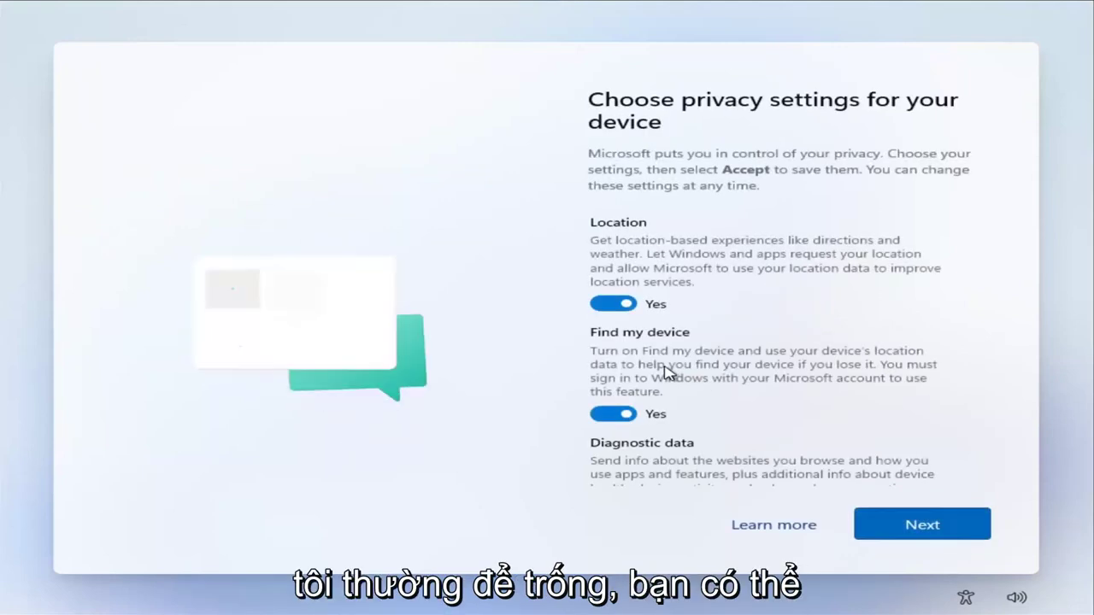
{"action": "scroll", "coordinate": [660, 297], "scroll_direction": "down", "scroll_amount": 1}
{"action": "left_click", "coordinate": [613, 267]}
{"action": "left_click", "coordinate": [619, 359]}
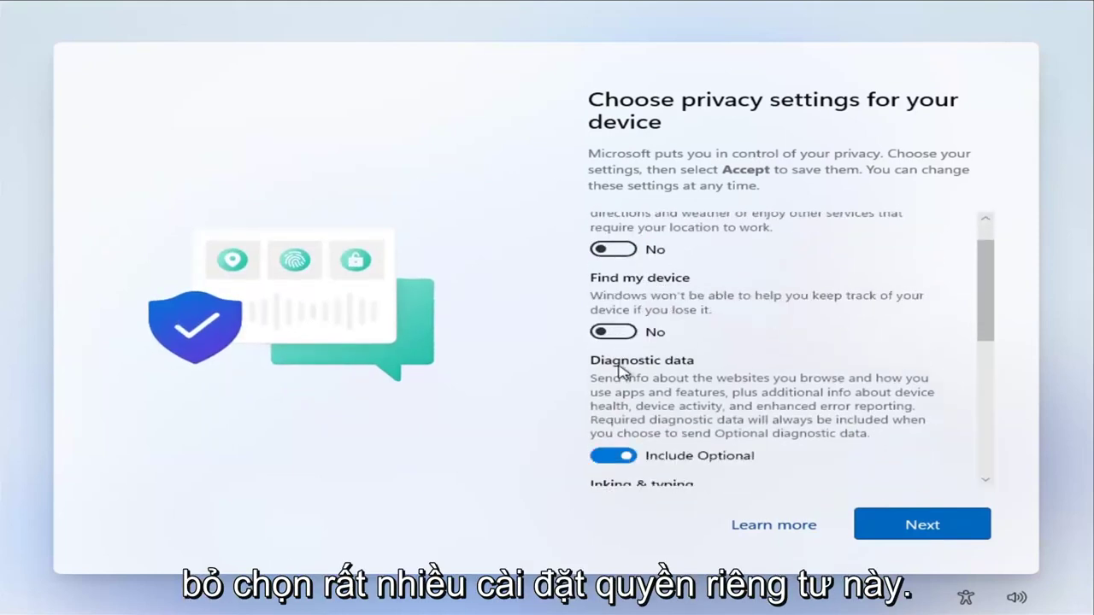
{"action": "scroll", "coordinate": [619, 369], "scroll_direction": "down", "scroll_amount": 2}
{"action": "left_click", "coordinate": [613, 371]}
{"action": "scroll", "coordinate": [616, 376], "scroll_direction": "down", "scroll_amount": 1}
{"action": "scroll", "coordinate": [609, 412], "scroll_direction": "down", "scroll_amount": 1}
{"action": "left_click", "coordinate": [613, 389]}
{"action": "scroll", "coordinate": [675, 380], "scroll_direction": "down", "scroll_amount": 2}
{"action": "scroll", "coordinate": [633, 376], "scroll_direction": "down", "scroll_amount": 1}
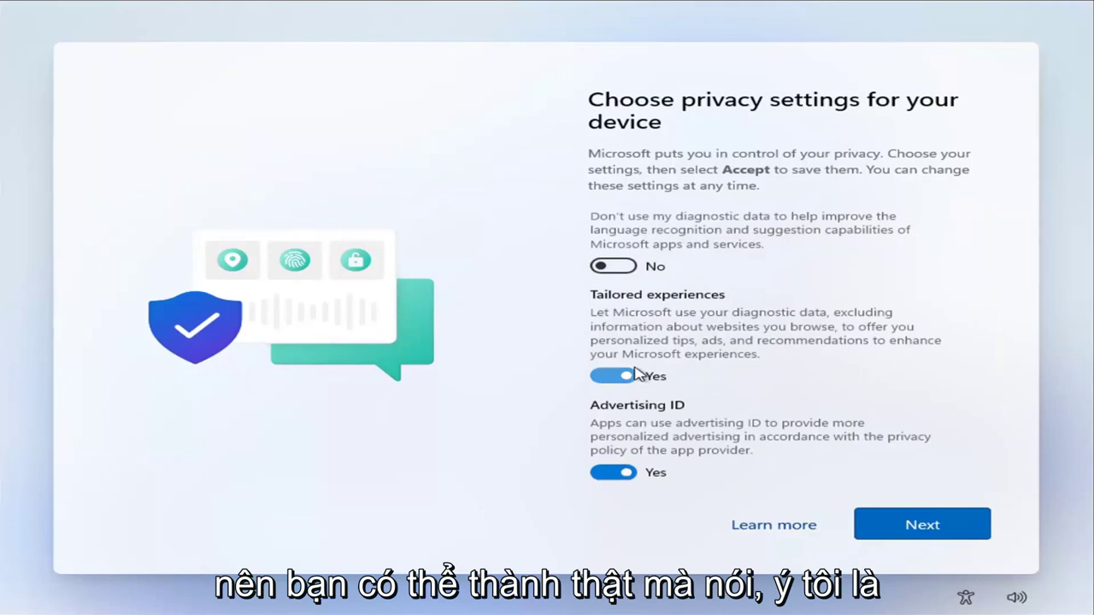
{"action": "left_click", "coordinate": [612, 376]}
{"action": "left_click", "coordinate": [613, 446]}
{"action": "scroll", "coordinate": [631, 485], "scroll_direction": "down", "scroll_amount": 1}
{"action": "scroll", "coordinate": [752, 257], "scroll_direction": "up", "scroll_amount": 3}
{"action": "scroll", "coordinate": [727, 276], "scroll_direction": "up", "scroll_amount": 1}
{"action": "scroll", "coordinate": [893, 436], "scroll_direction": "down", "scroll_amount": 5}
{"action": "left_click", "coordinate": [897, 523]}
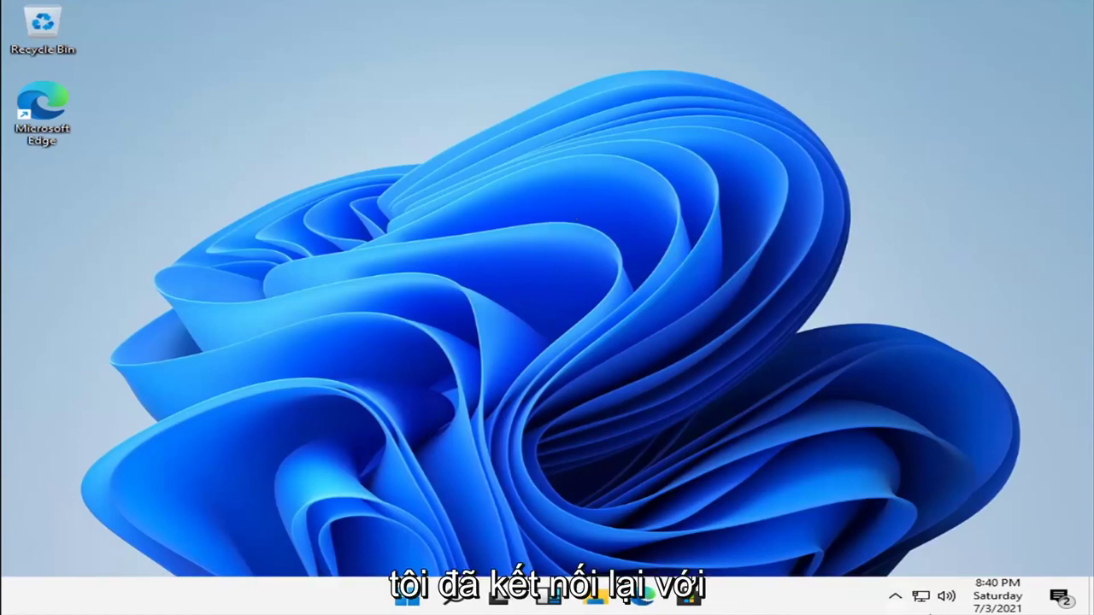
Step: Open the tray network flyout to check the wired connection status
{"action": "left_click", "coordinate": [921, 598]}
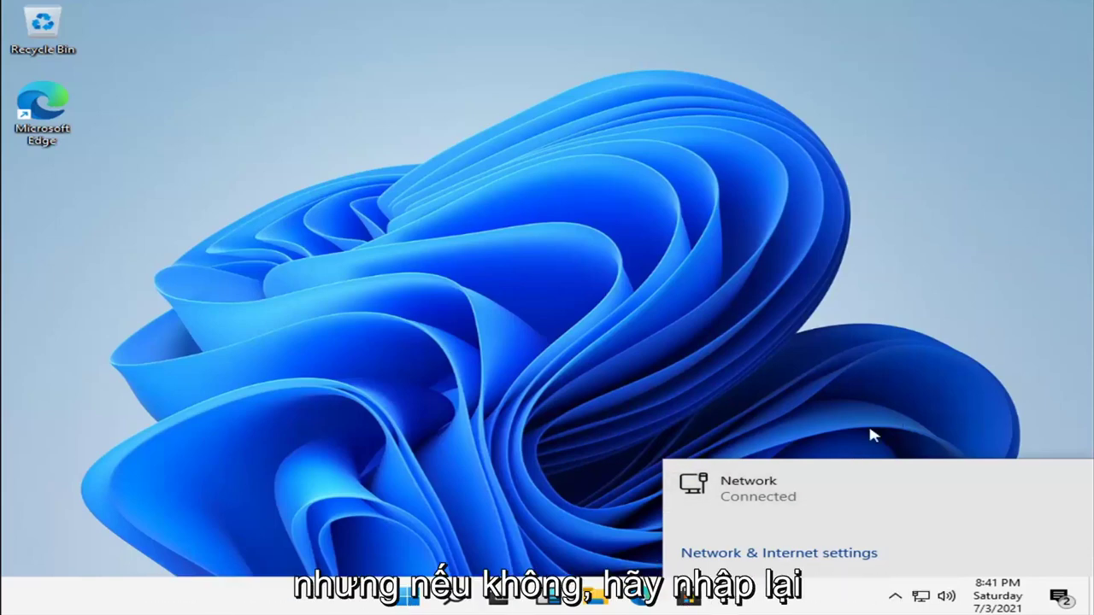
Step: Review the wired network's Public profile in Ethernet settings, then close Settings
{"action": "left_click", "coordinate": [739, 480]}
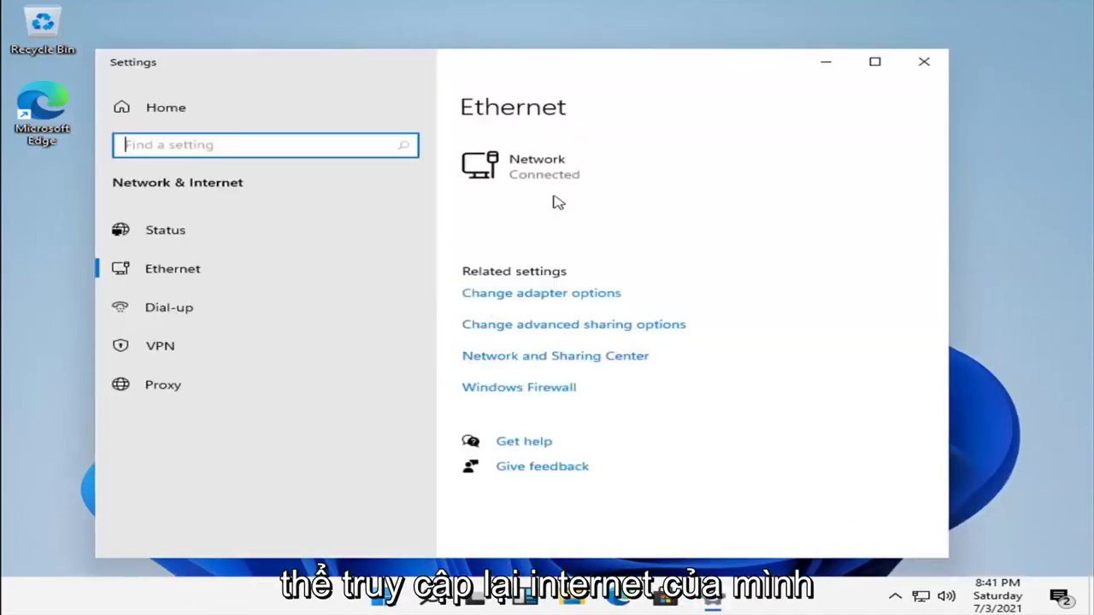
{"action": "left_click", "coordinate": [491, 164]}
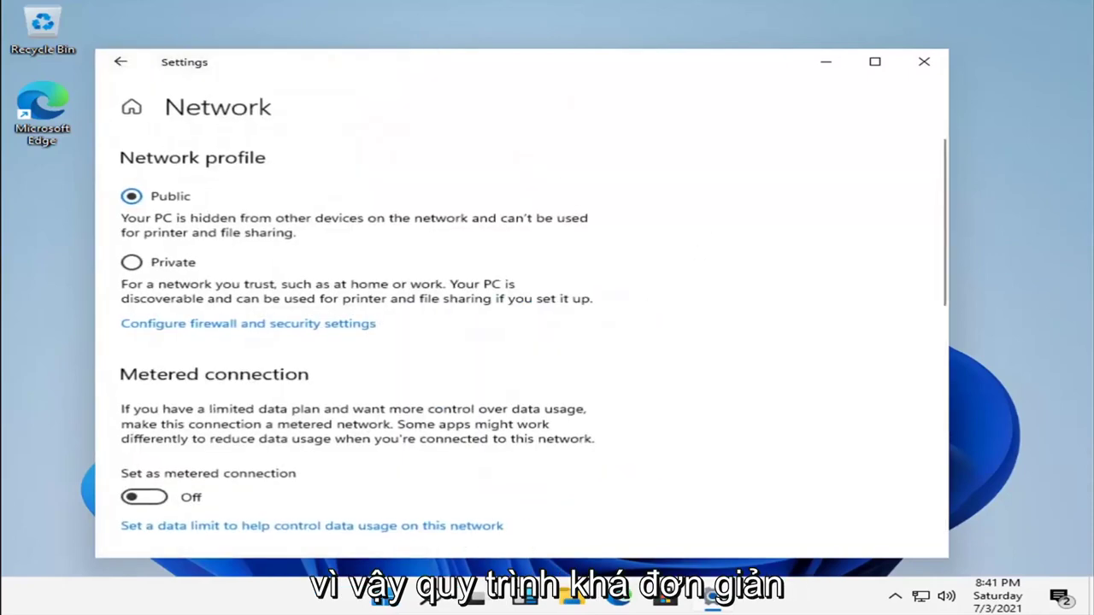
{"action": "left_click", "coordinate": [923, 61]}
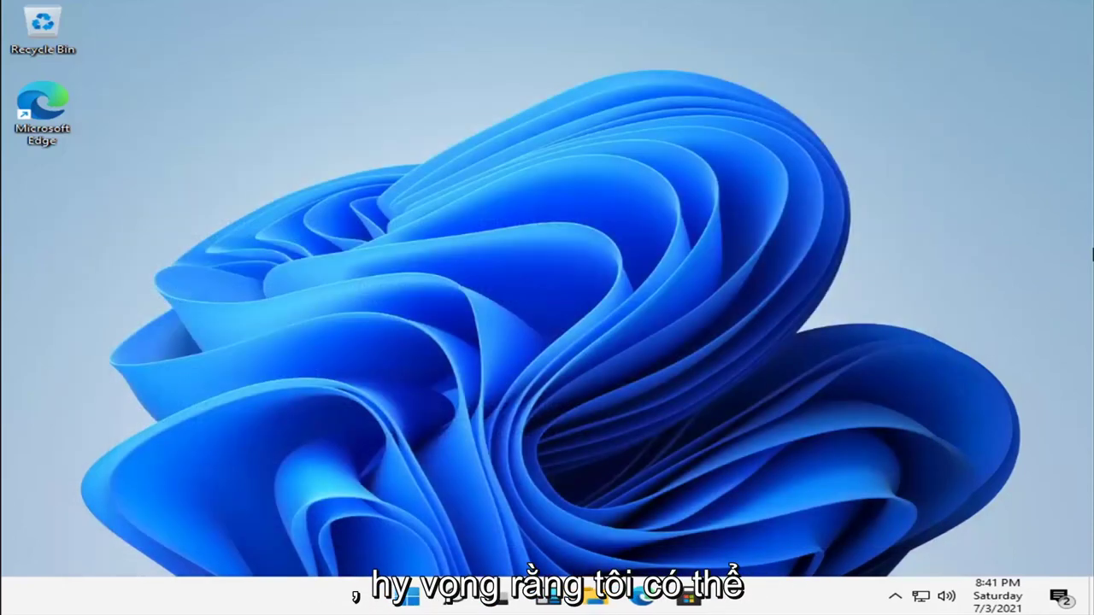